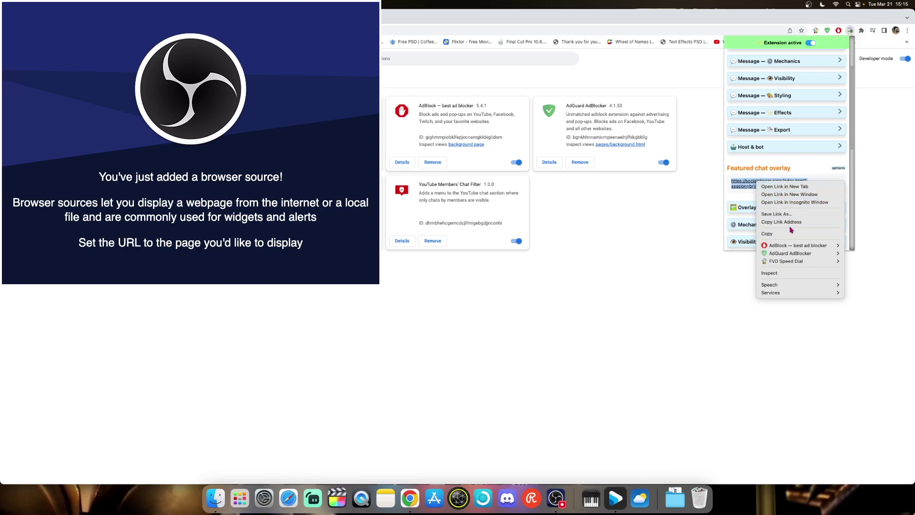
# Step: Copy the featured chat overlay link and confirm it as the Live Chat browser source's URL in OBS
pyautogui.click(785, 222)
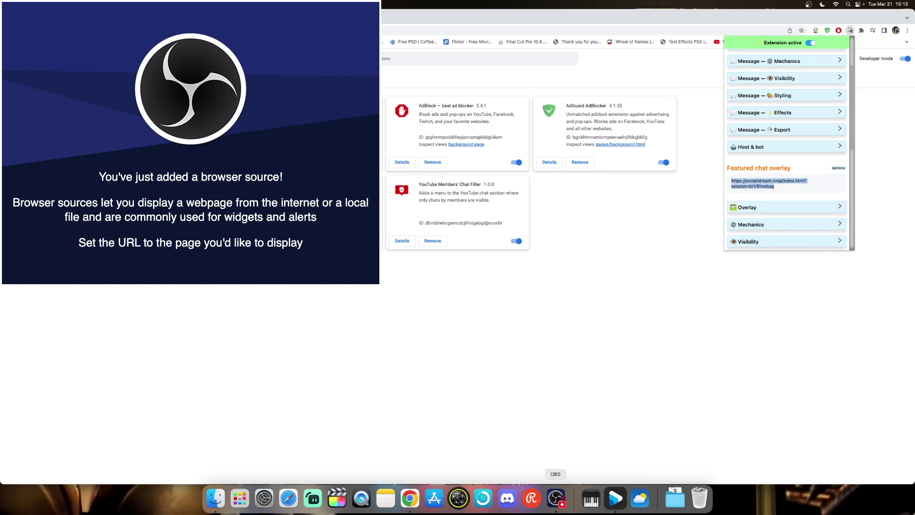
pyautogui.click(556, 497)
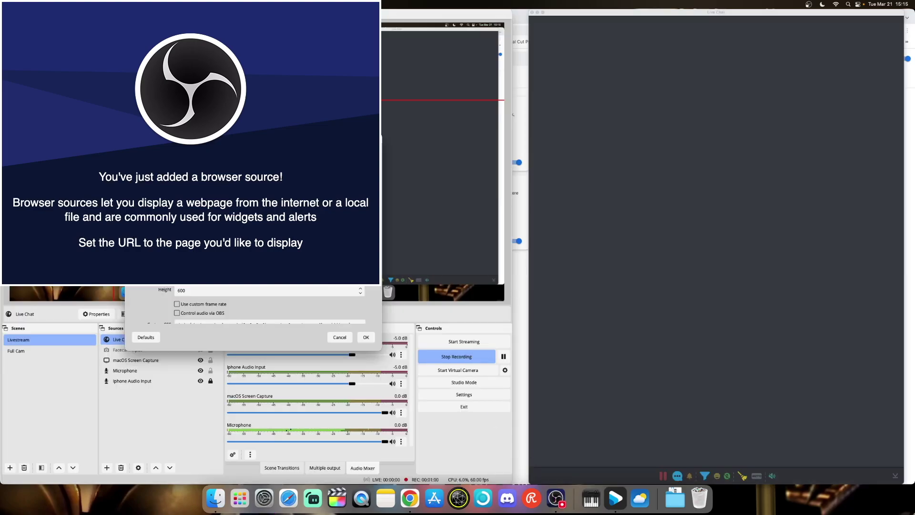
pyautogui.click(366, 337)
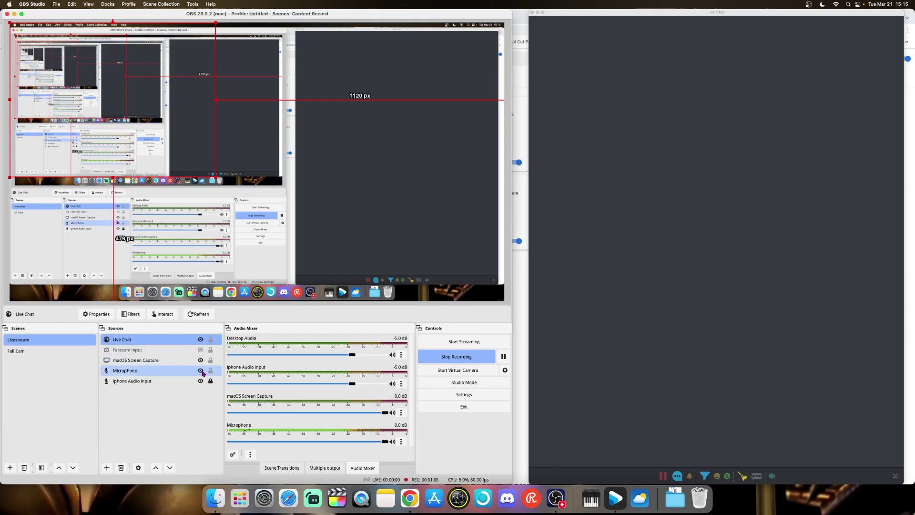
pyautogui.moveTo(9, 99); pyautogui.dragTo(429, 251)
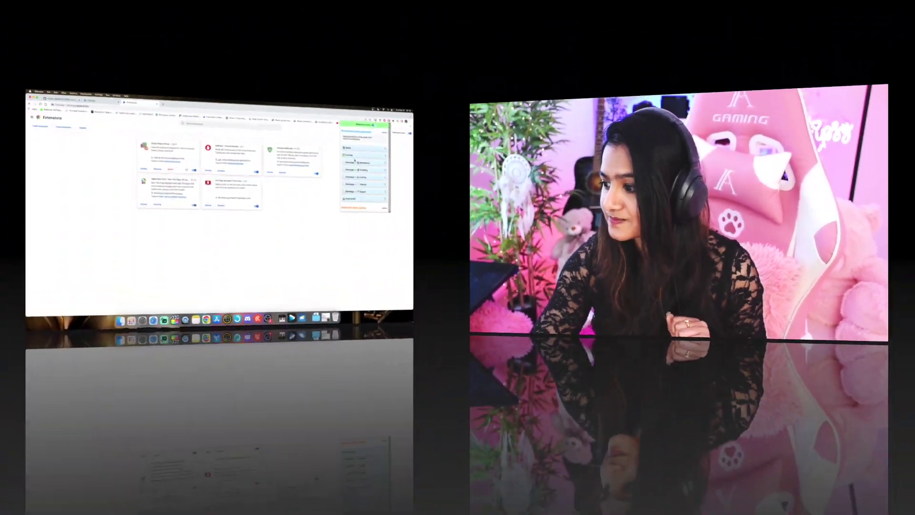
# Step: In the Social Stream Ninja quick-open settings, enable auto-opening all chat windows and open the chat pop-ups
pyautogui.scroll(-10, 354, 160)
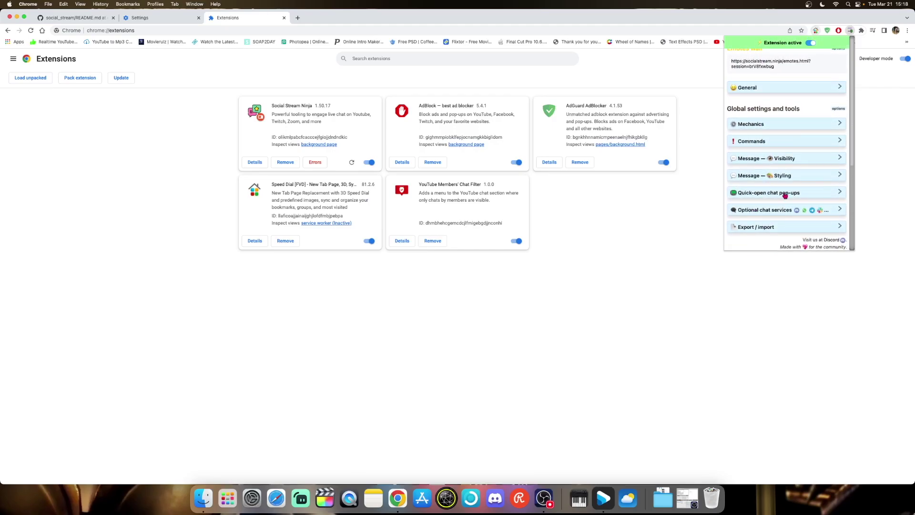
pyautogui.click(784, 195)
pyautogui.scroll(-5, 783, 198)
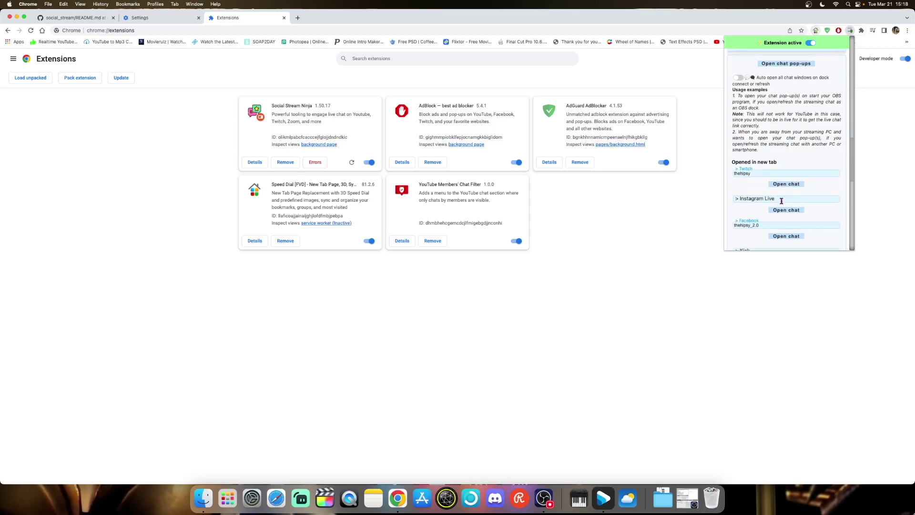
pyautogui.scroll(-1, 781, 202)
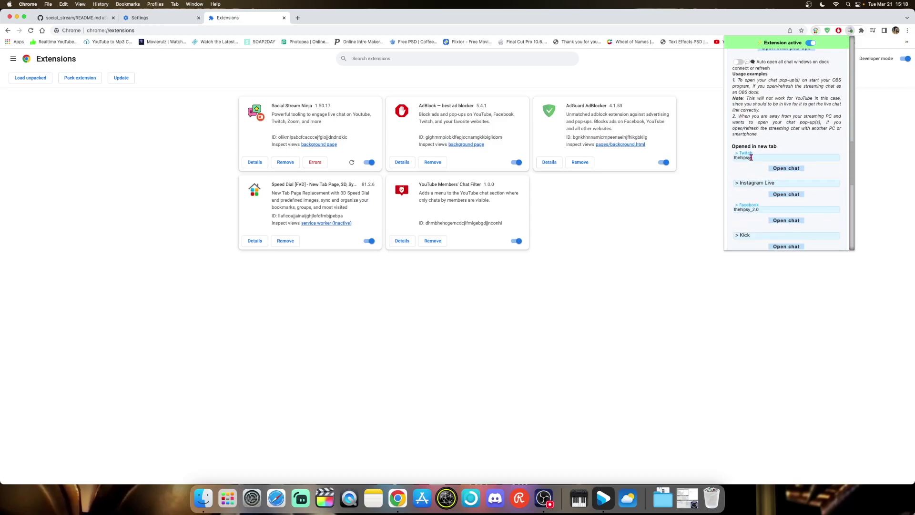
pyautogui.scroll(-3, 752, 160)
pyautogui.scroll(-4, 764, 192)
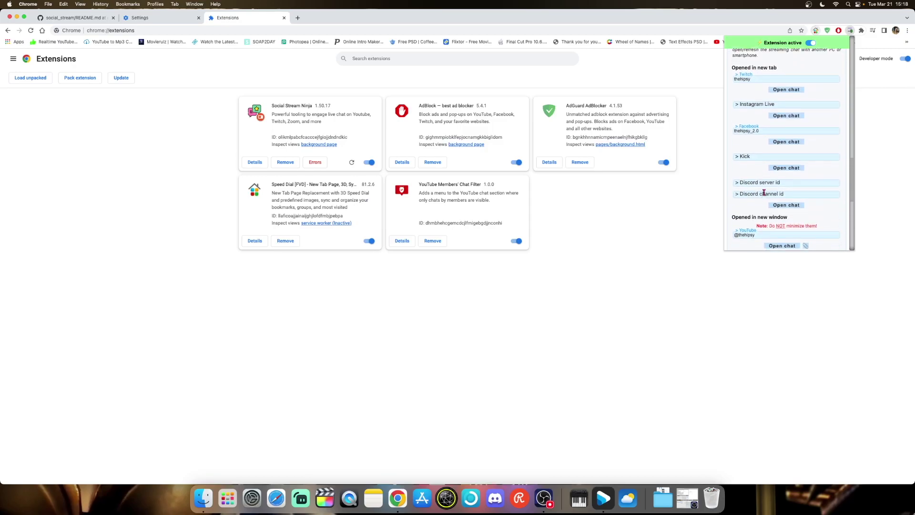
pyautogui.scroll(12, 757, 210)
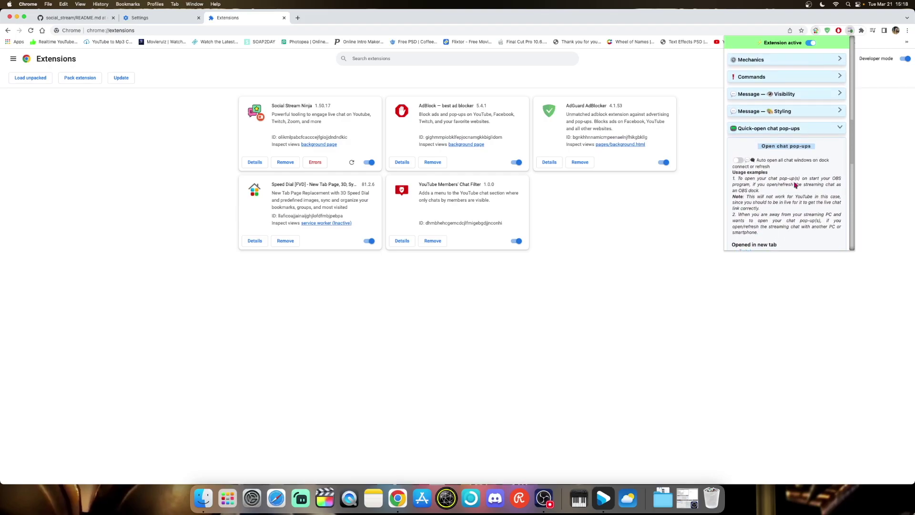
pyautogui.click(786, 146)
pyautogui.scroll(-2, 757, 191)
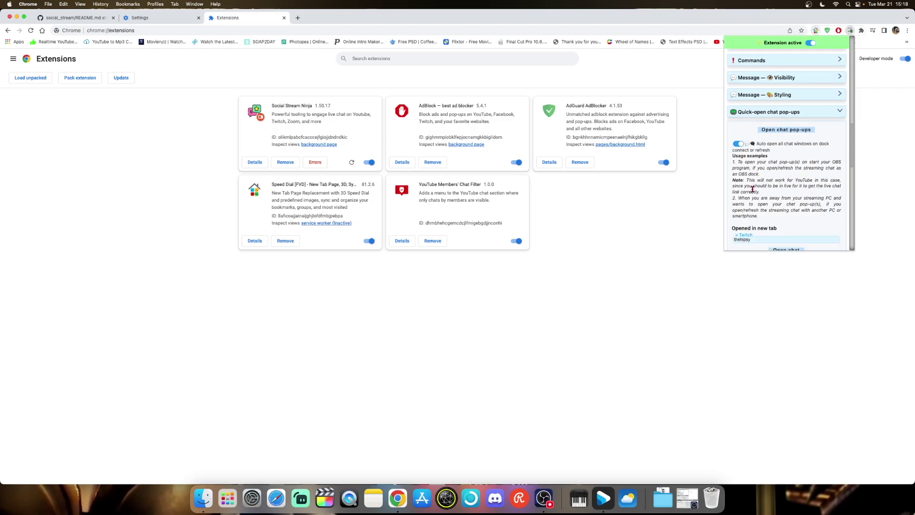
pyautogui.click(781, 130)
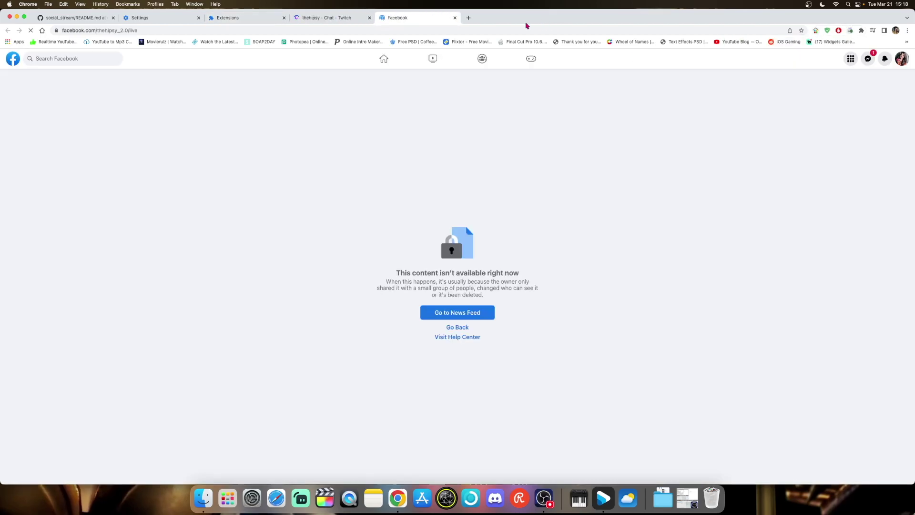
# Step: Check the opened Twitch chat and Facebook live pages
pyautogui.click(311, 19)
pyautogui.click(399, 19)
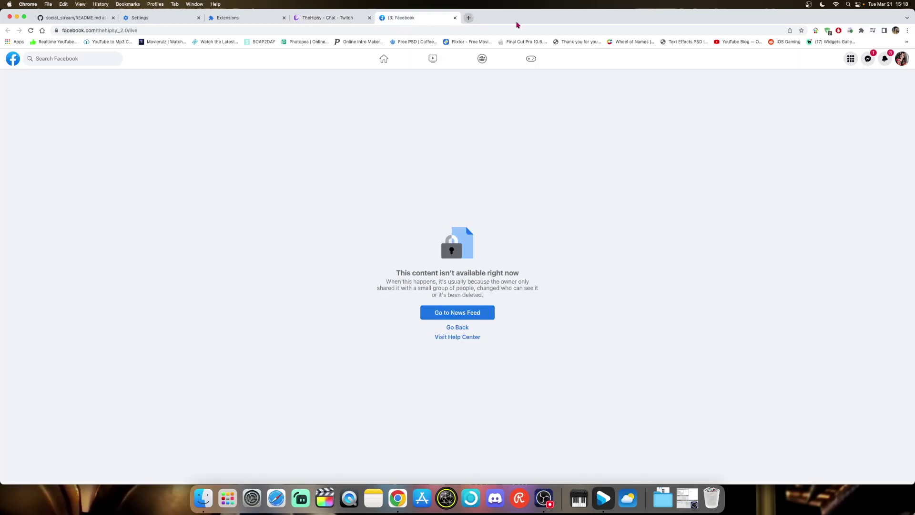
pyautogui.click(331, 22)
pyautogui.click(401, 22)
# Step: Switch to OBS and show the Live Chat dock, closing by minimizing the OBS window
pyautogui.click(544, 498)
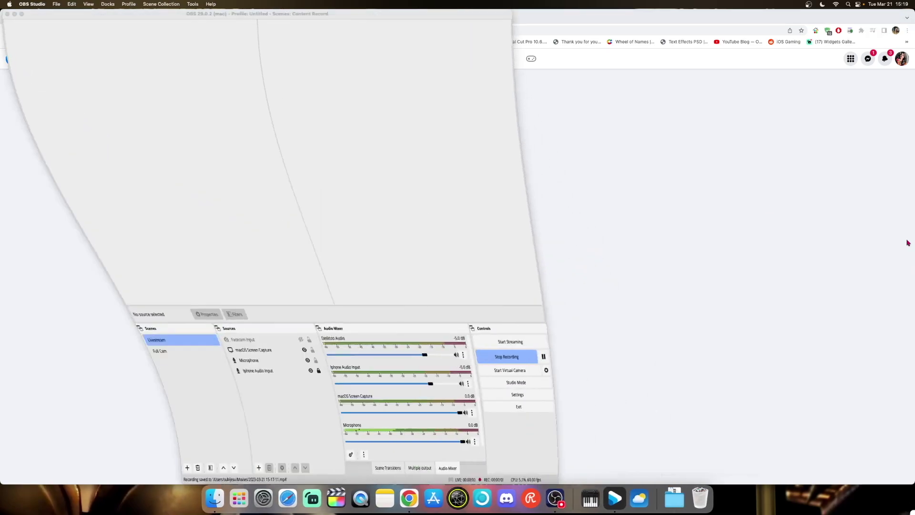
pyautogui.click(109, 5)
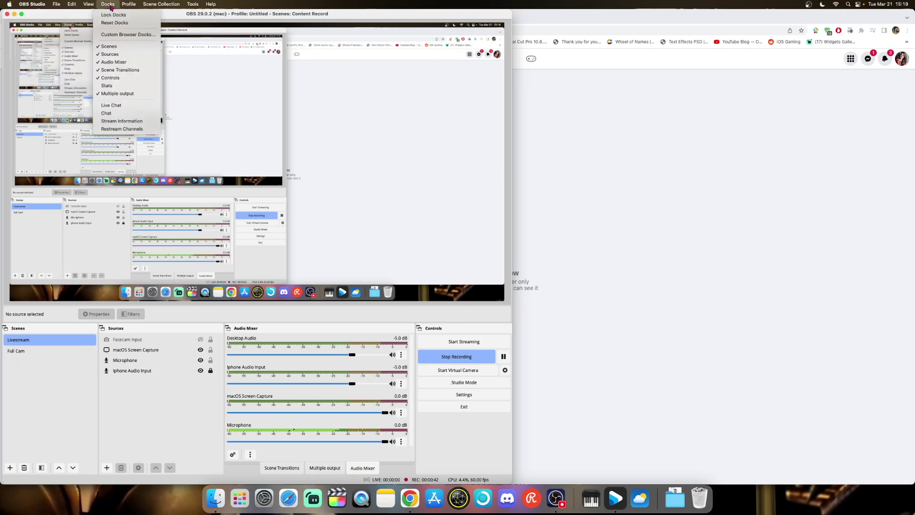
pyautogui.click(112, 106)
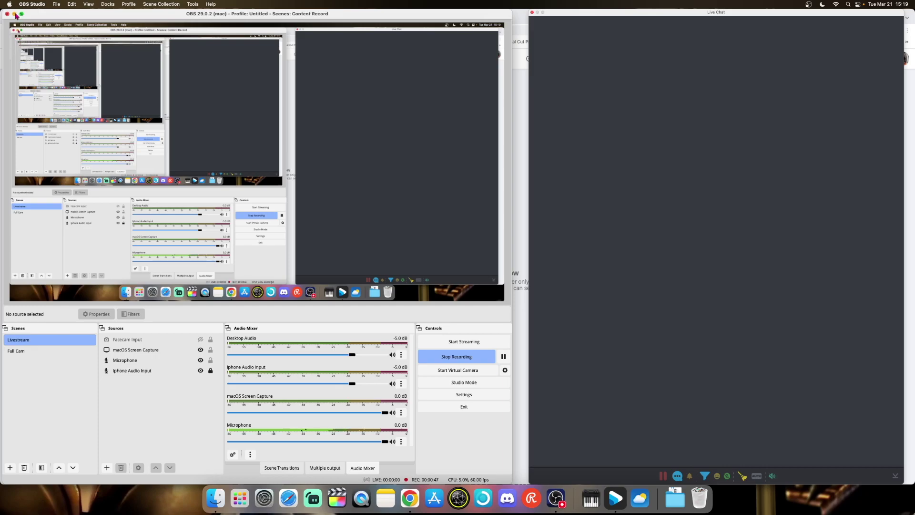
pyautogui.press('super+m')
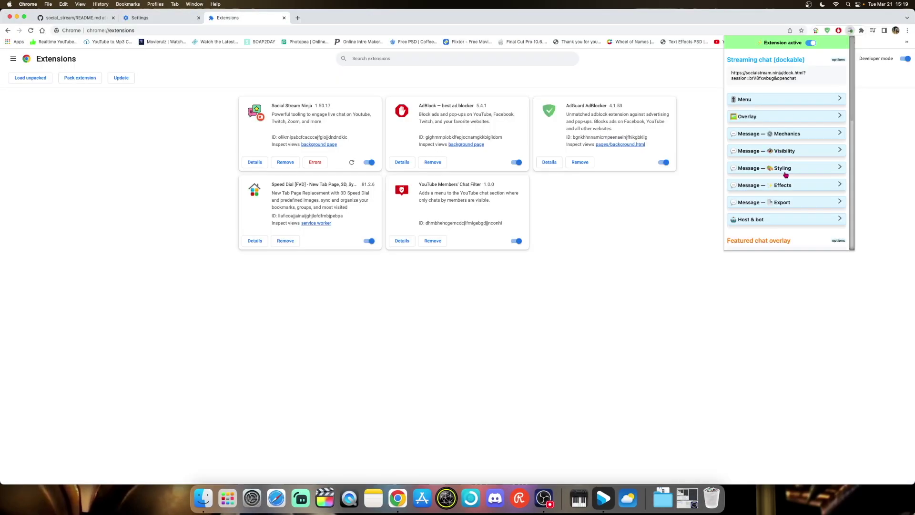
# Step: Examine the message visibility, overlay and message mechanics options of the dockable streaming chat in Social Stream Ninja
pyautogui.click(785, 152)
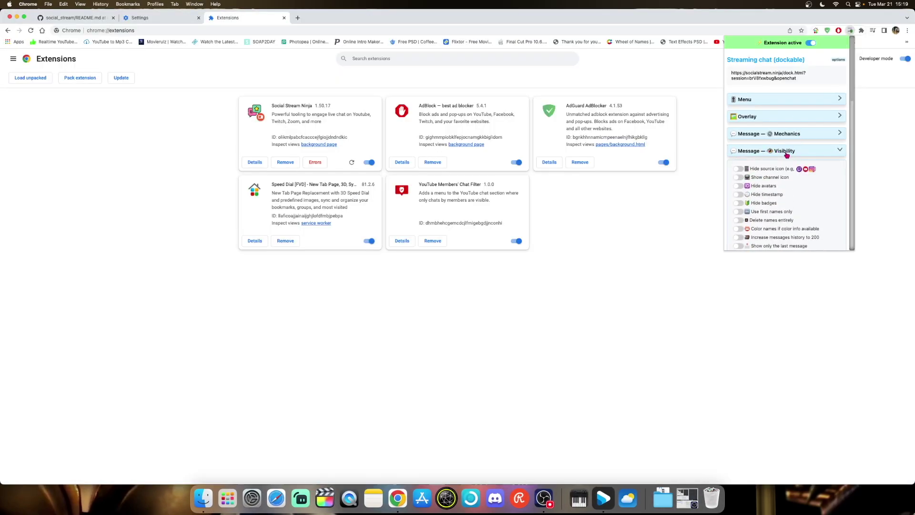
pyautogui.scroll(-5, 786, 155)
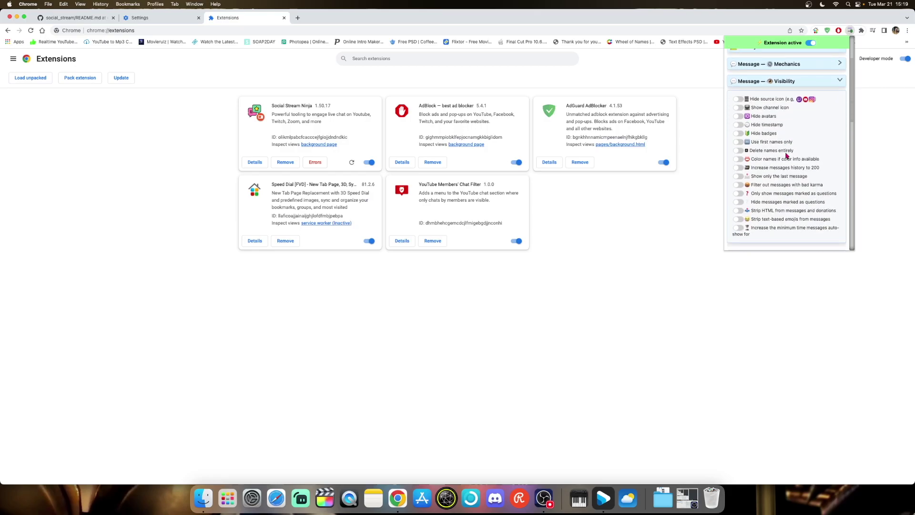
pyautogui.scroll(5, 786, 155)
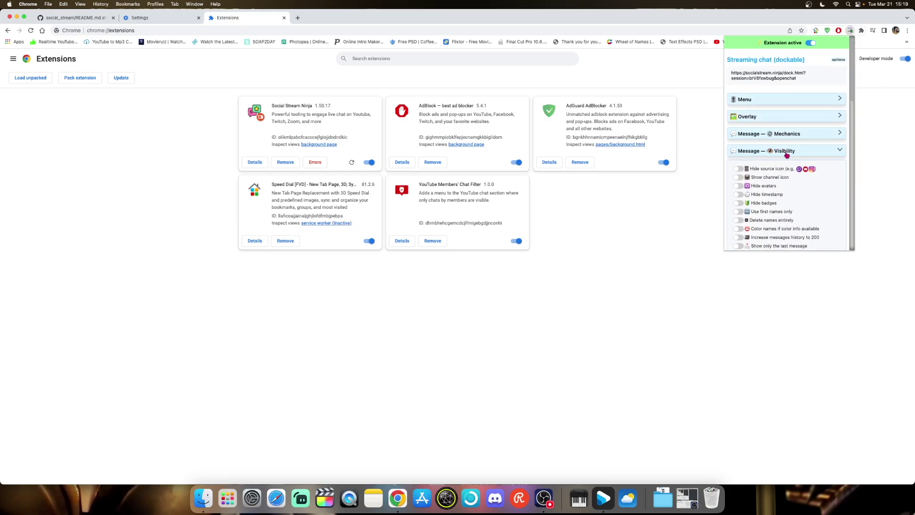
pyautogui.click(782, 150)
pyautogui.click(779, 118)
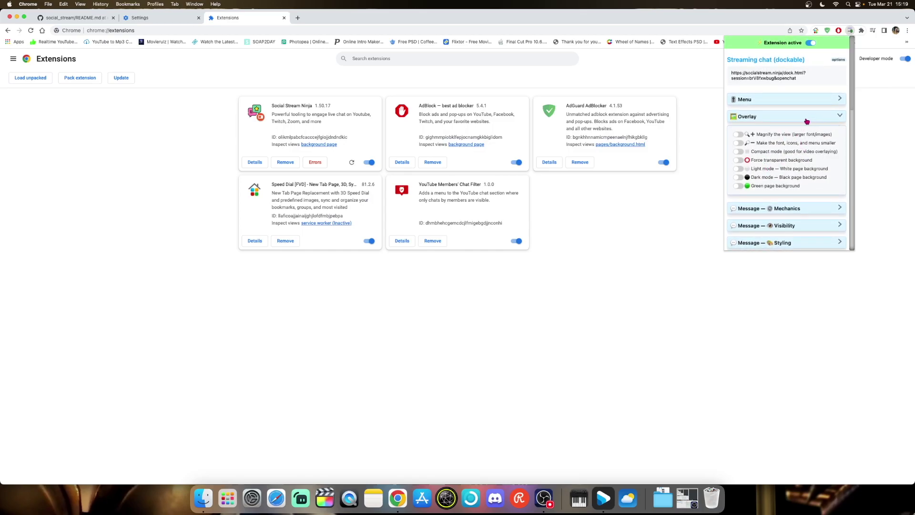
pyautogui.click(823, 116)
pyautogui.click(776, 135)
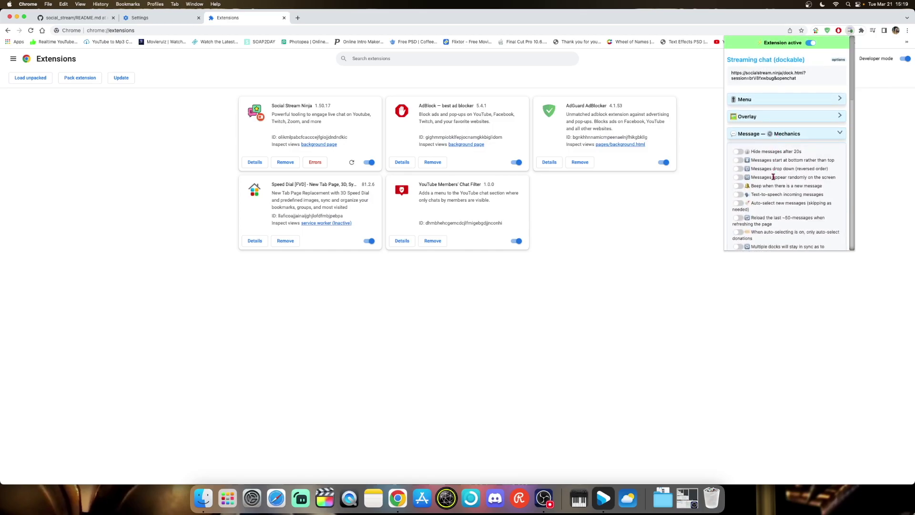
pyautogui.click(782, 124)
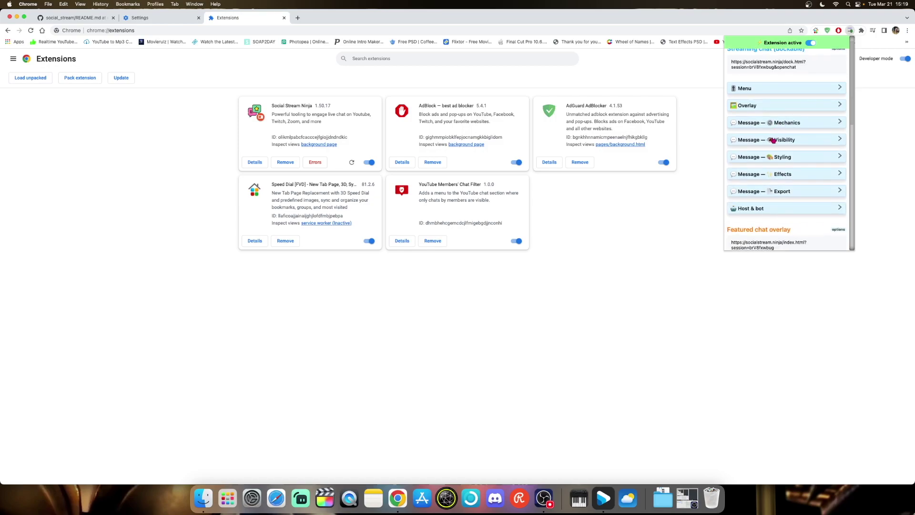
# Step: Enable Show channel icon, Hide timestamp and Color names if color info available in the streaming chat's message visibility options
pyautogui.click(758, 142)
pyautogui.scroll(-2, 770, 209)
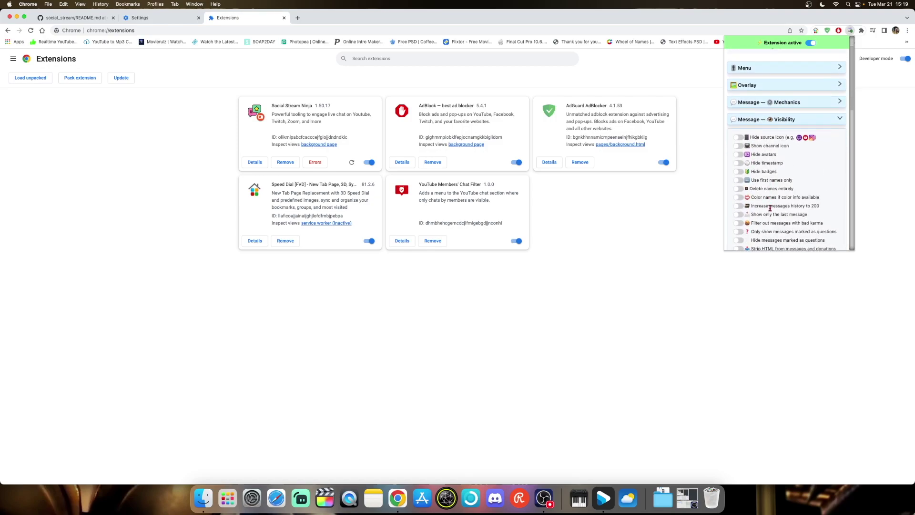
pyautogui.click(738, 136)
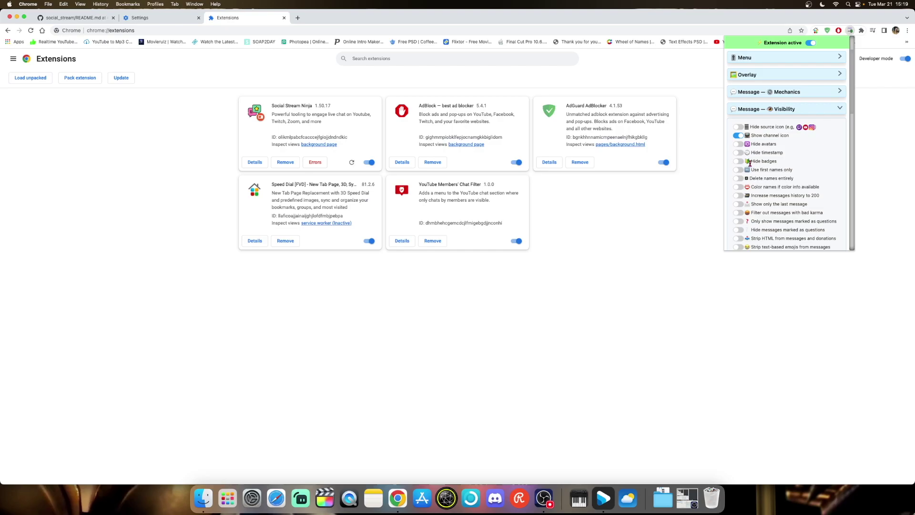
pyautogui.scroll(-2, 749, 188)
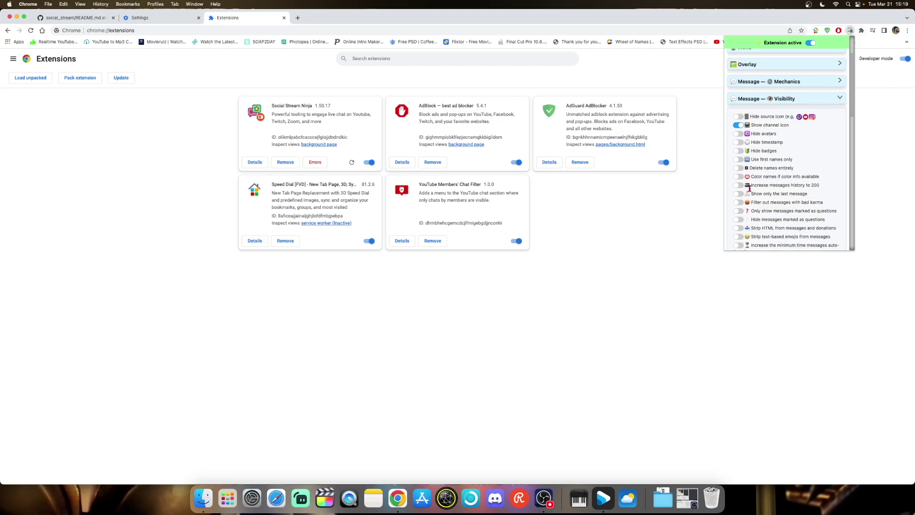
pyautogui.click(737, 139)
pyautogui.scroll(-2, 770, 162)
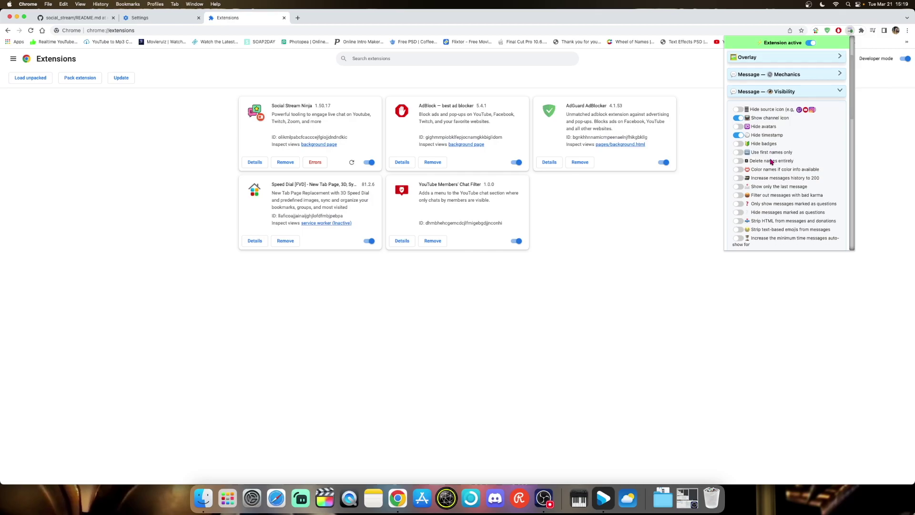
pyautogui.scroll(-2, 765, 148)
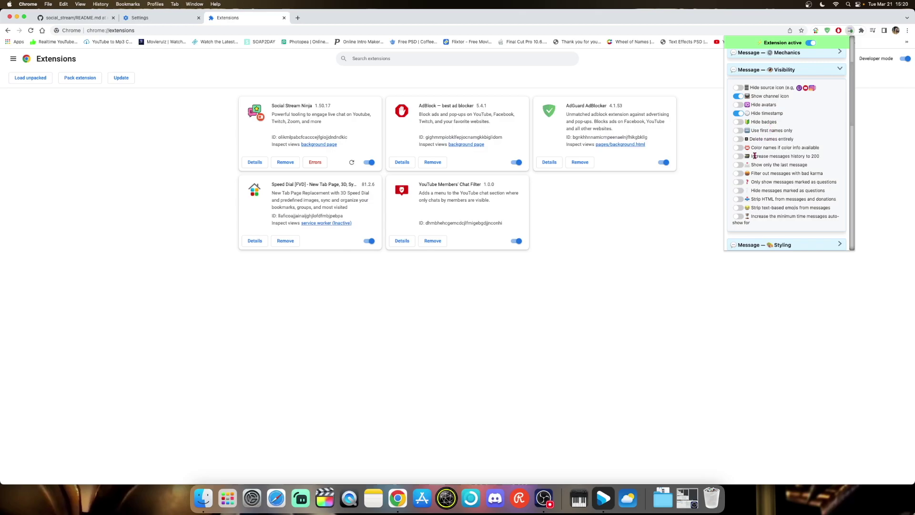
pyautogui.scroll(-1, 754, 156)
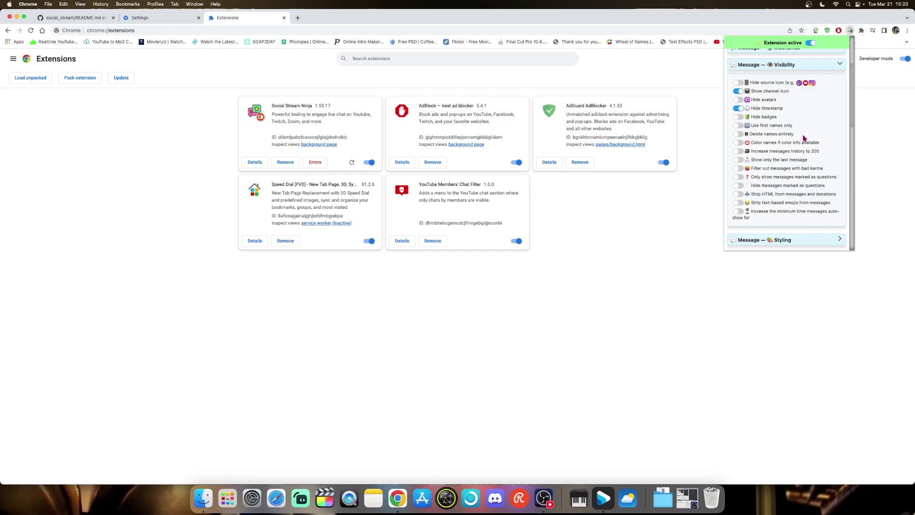
pyautogui.scroll(-1, 764, 159)
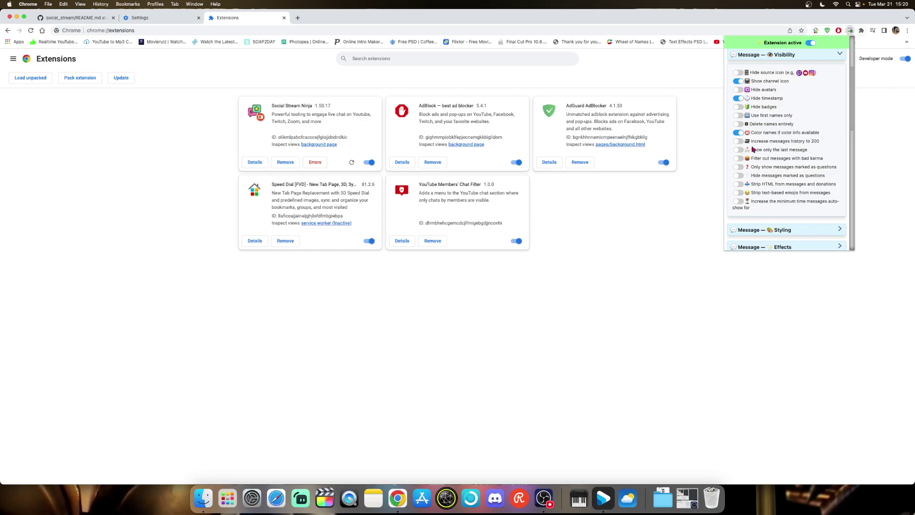
# Step: Examine the remaining message visibility options and the message styling and effects options of the streaming chat
pyautogui.scroll(-1, 753, 150)
pyautogui.scroll(-2, 760, 158)
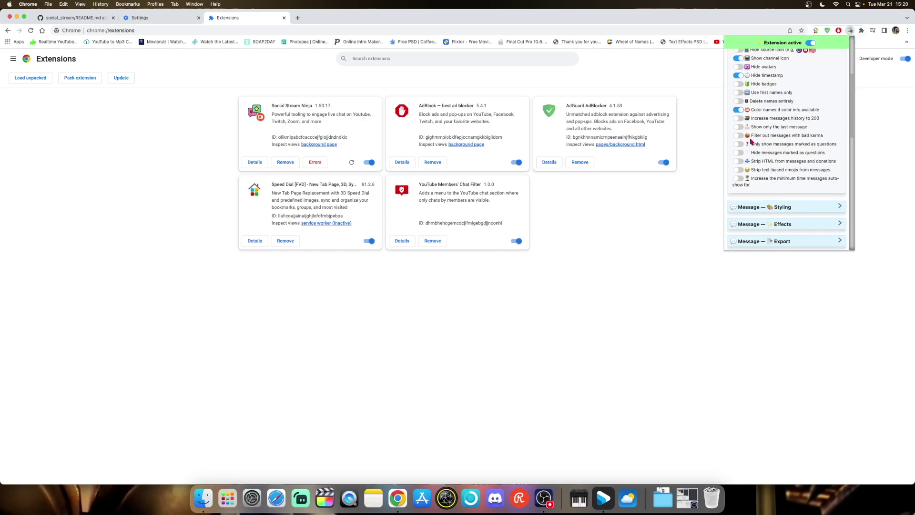
pyautogui.scroll(-2, 740, 135)
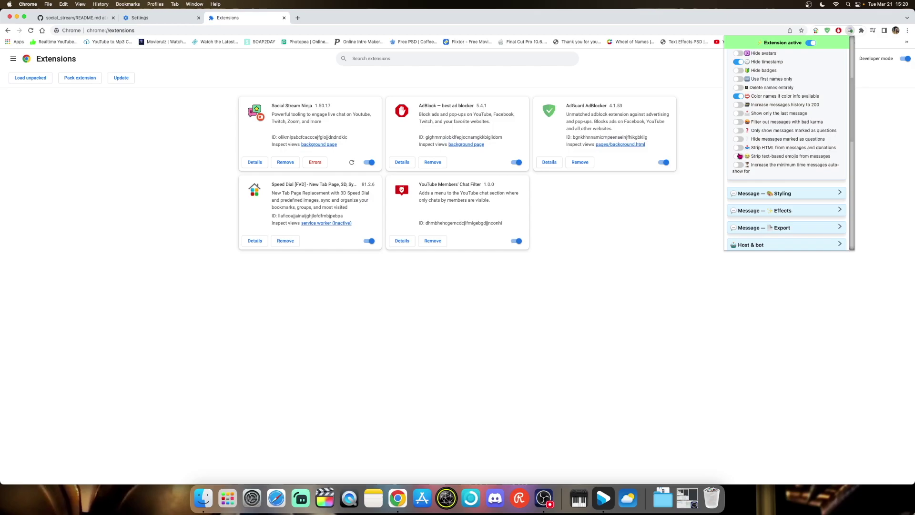
pyautogui.scroll(-5, 782, 159)
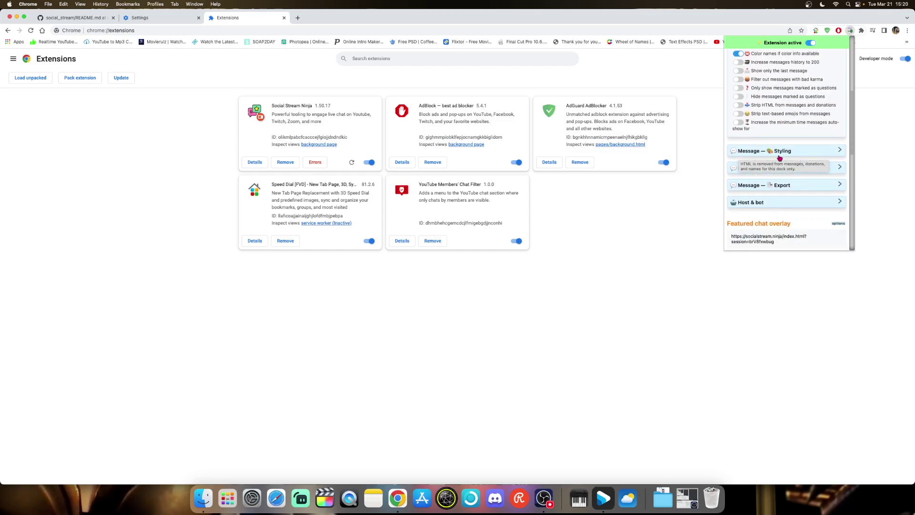
pyautogui.click(766, 151)
pyautogui.scroll(-1, 764, 185)
pyautogui.scroll(-1, 763, 186)
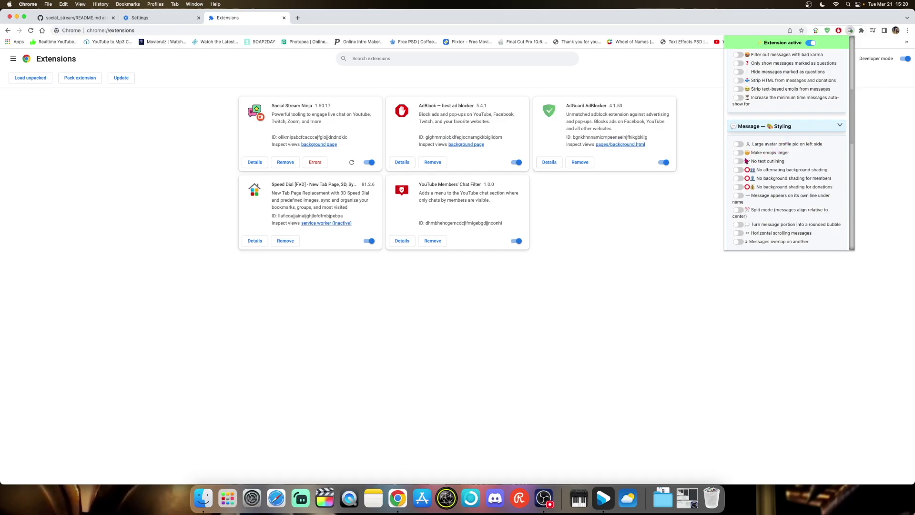
pyautogui.scroll(-5, 770, 194)
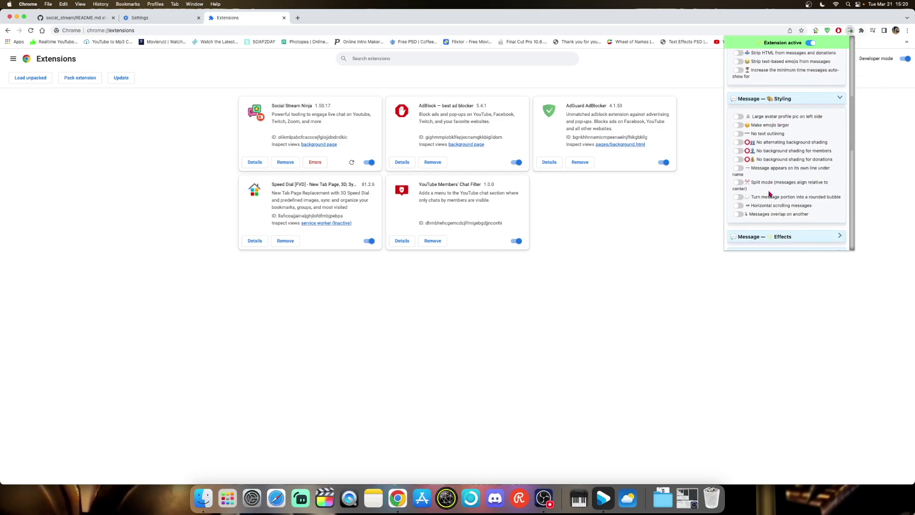
pyautogui.scroll(-2, 769, 190)
pyautogui.click(771, 155)
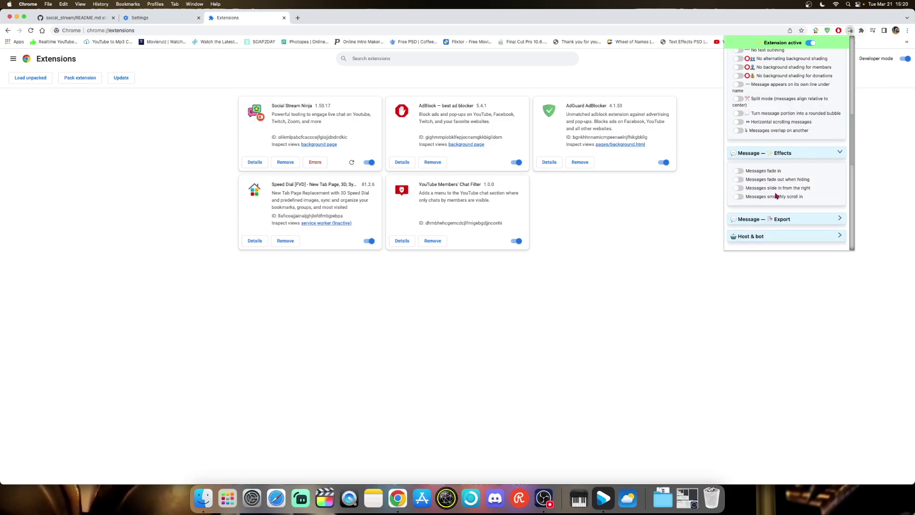
# Step: Collapse the message effects options and examine the Host & bot options of the streaming chat, including the host/bot names field
pyautogui.scroll(-1, 776, 195)
pyautogui.click(821, 145)
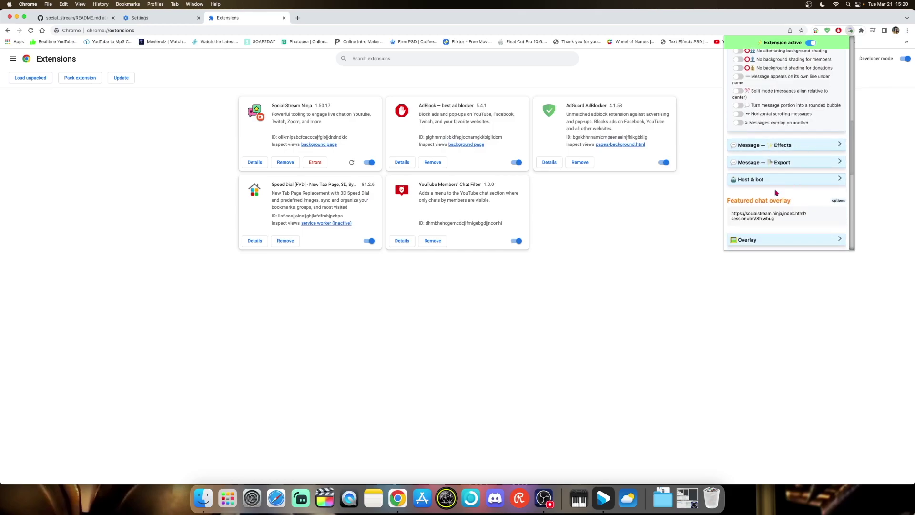
pyautogui.scroll(-3, 776, 192)
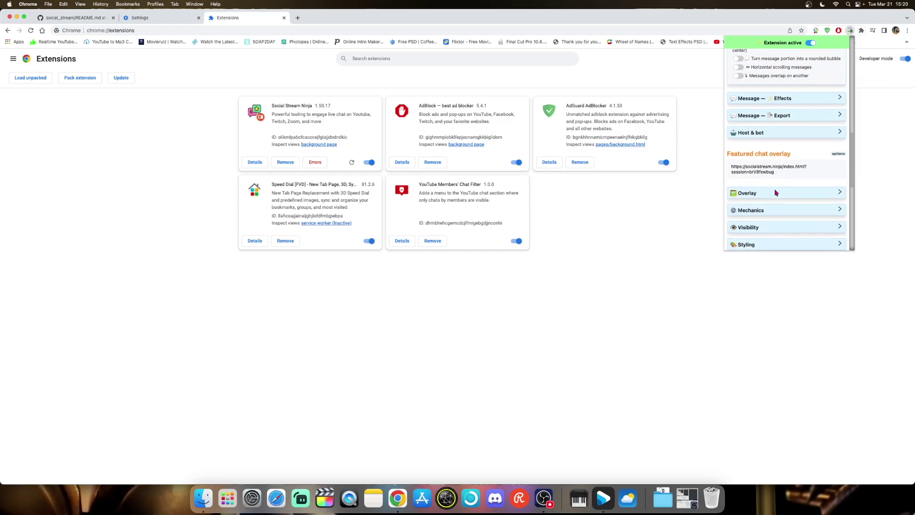
pyautogui.click(760, 127)
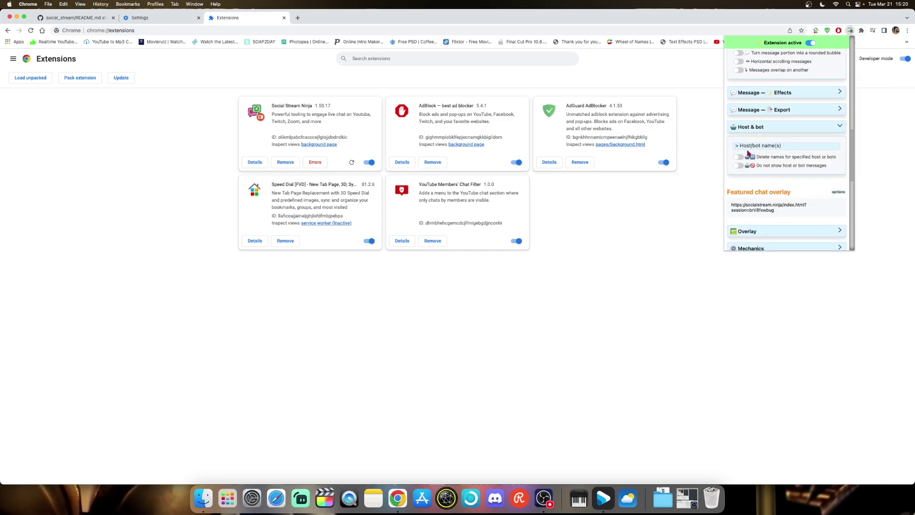
pyautogui.click(789, 146)
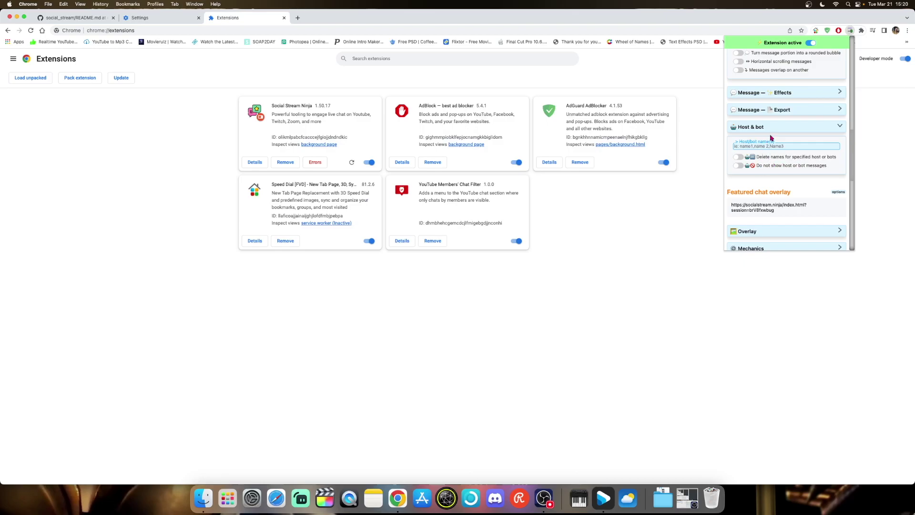
pyautogui.scroll(-10, 763, 173)
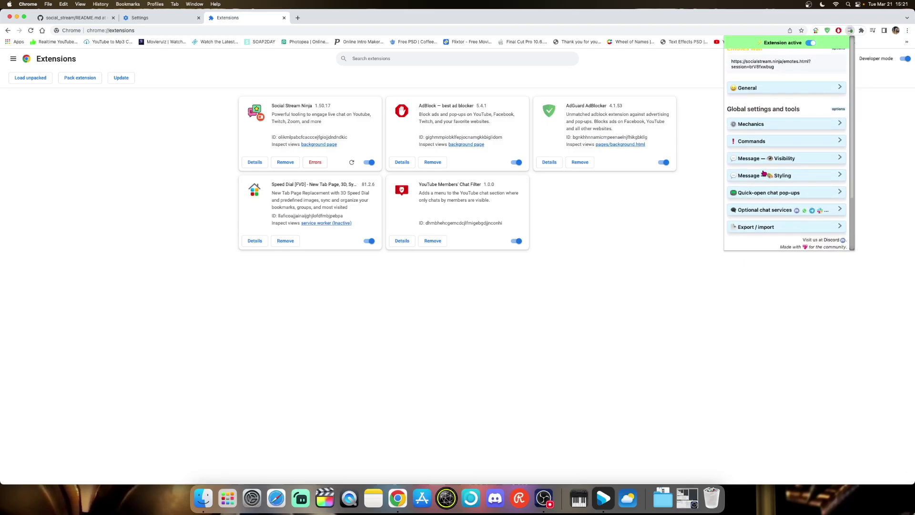
pyautogui.scroll(10, 763, 174)
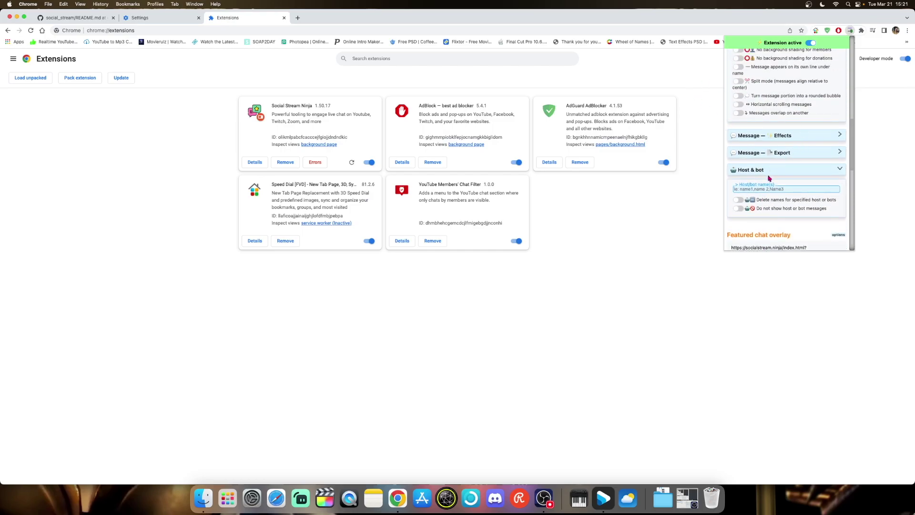
# Step: Examine the opt-in and opt-out options under Optional chat services in the global settings and tools, and collapse them again
pyautogui.scroll(-10, 769, 176)
pyautogui.scroll(-5, 768, 177)
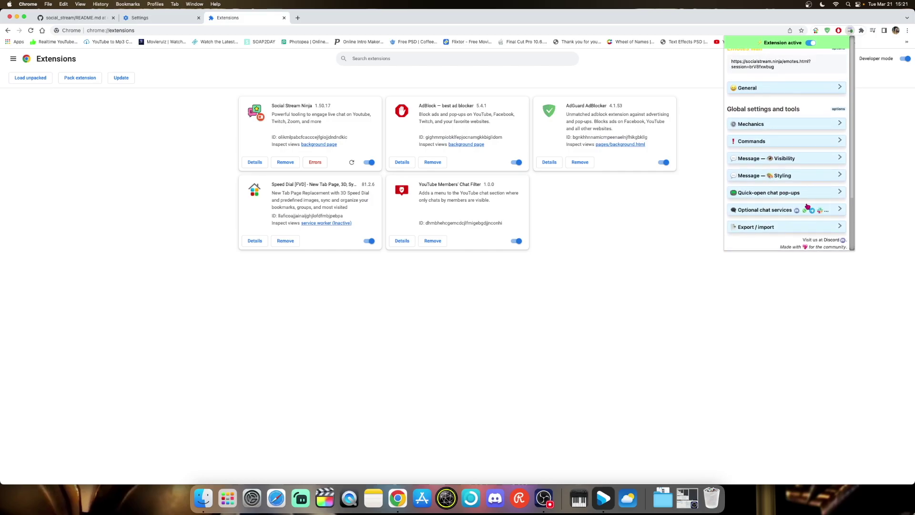
pyautogui.click(768, 211)
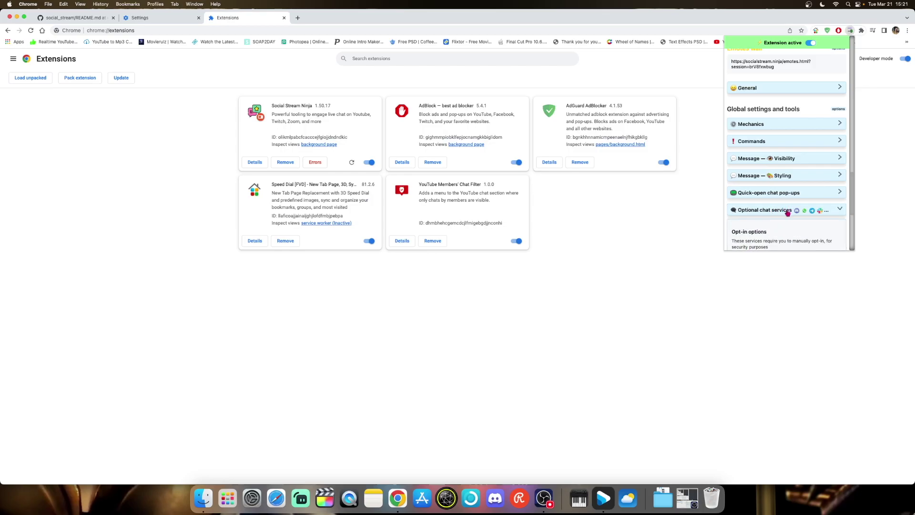
pyautogui.scroll(-2, 787, 214)
pyautogui.scroll(-1, 787, 214)
pyautogui.scroll(5, 794, 217)
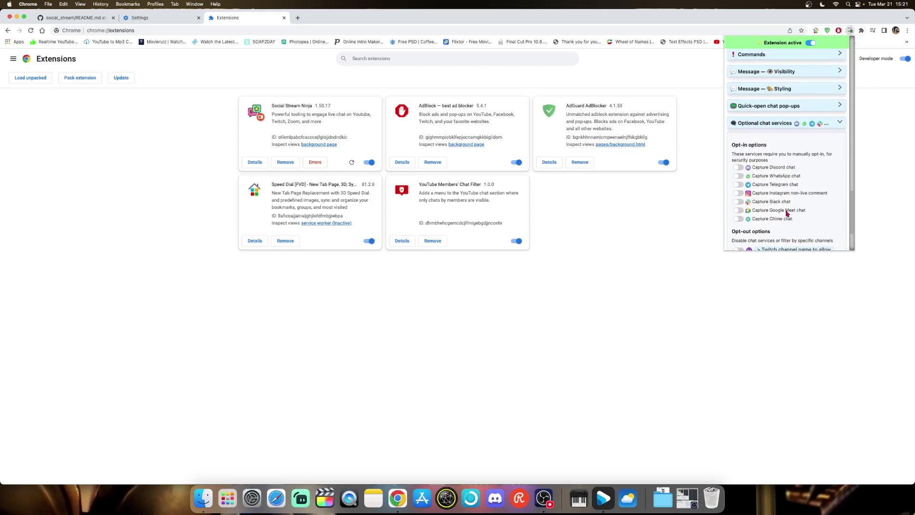
pyautogui.scroll(-2, 797, 220)
pyautogui.click(785, 210)
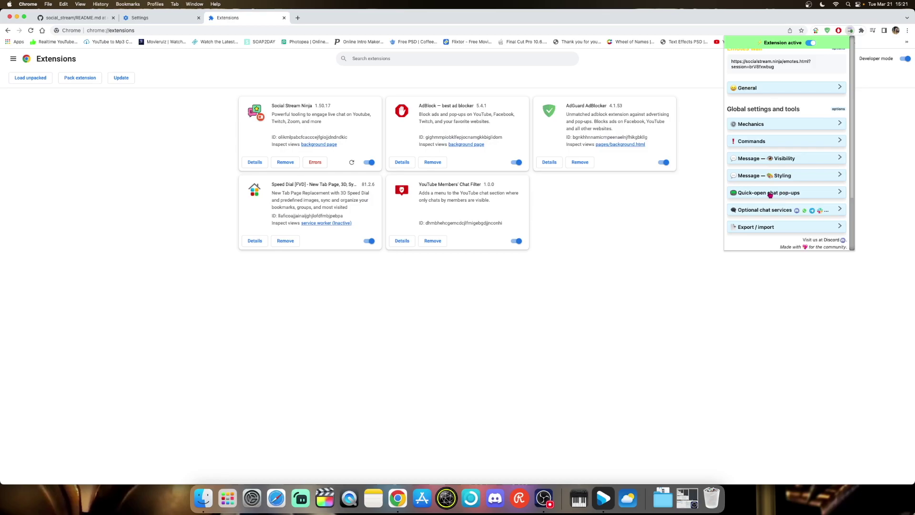
# Step: Review the Quick-open chat pop-ups options, open the chat pop-ups and check the resulting Twitch and Facebook pages
pyautogui.click(768, 193)
pyautogui.scroll(-1, 773, 201)
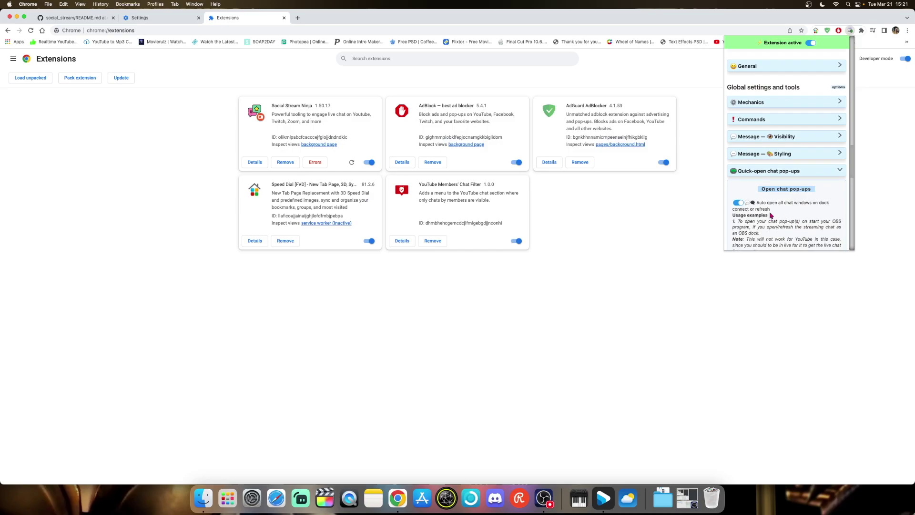
pyautogui.scroll(-3, 794, 209)
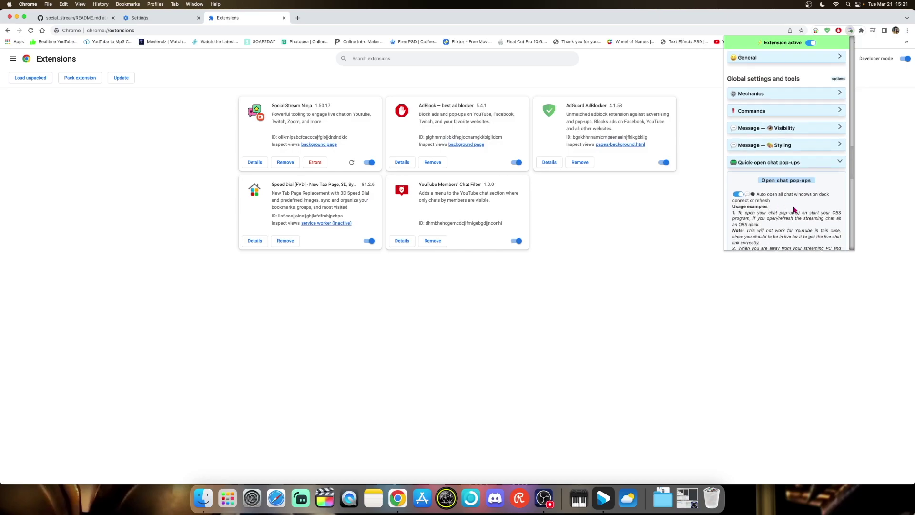
pyautogui.scroll(5, 795, 209)
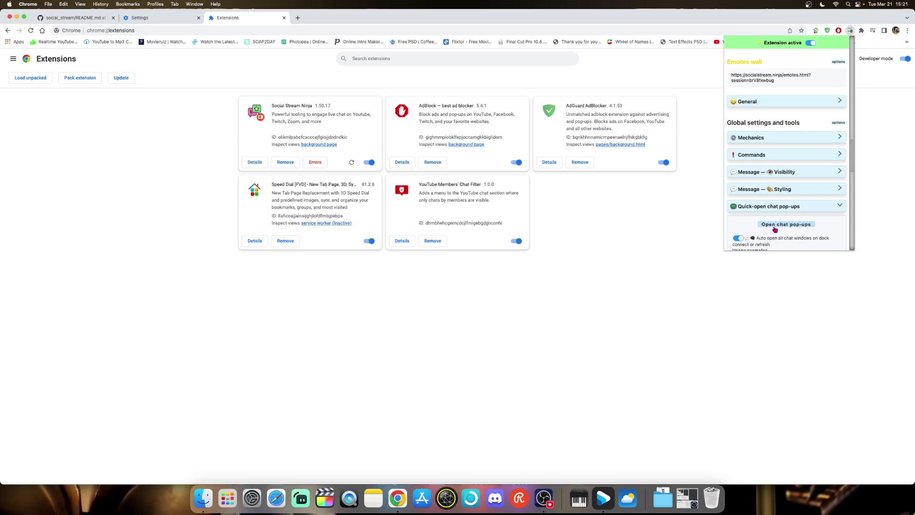
pyautogui.click(804, 225)
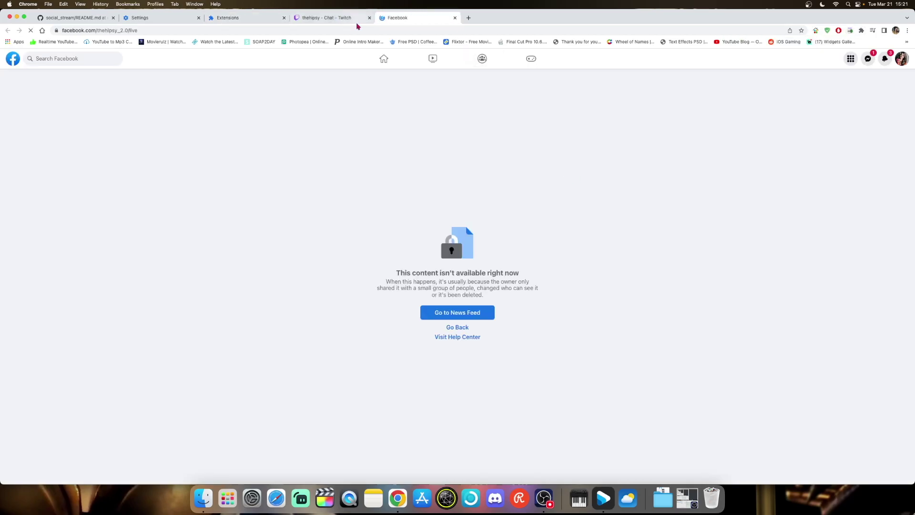
pyautogui.click(312, 18)
pyautogui.click(408, 19)
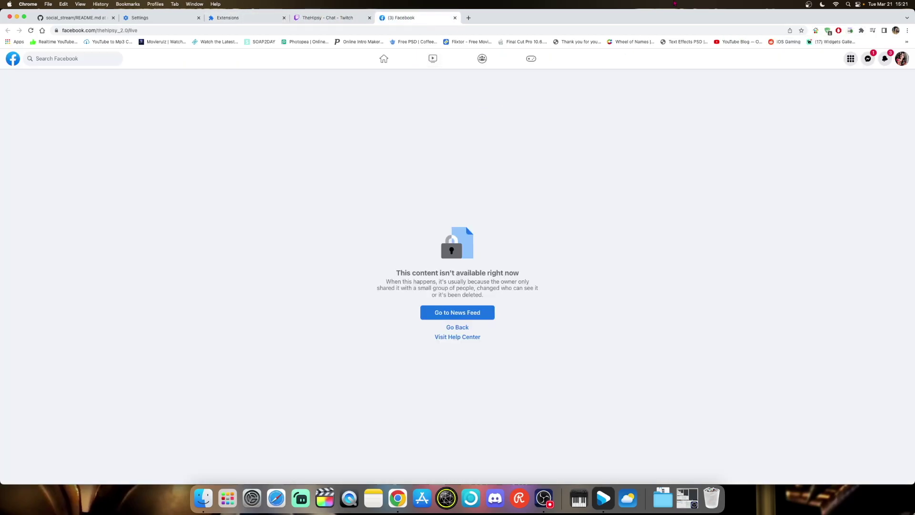
# Step: Reopen Social Stream Ninja's settings and examine the Menu and Overlay options of the dockable streaming chat
pyautogui.click(861, 30)
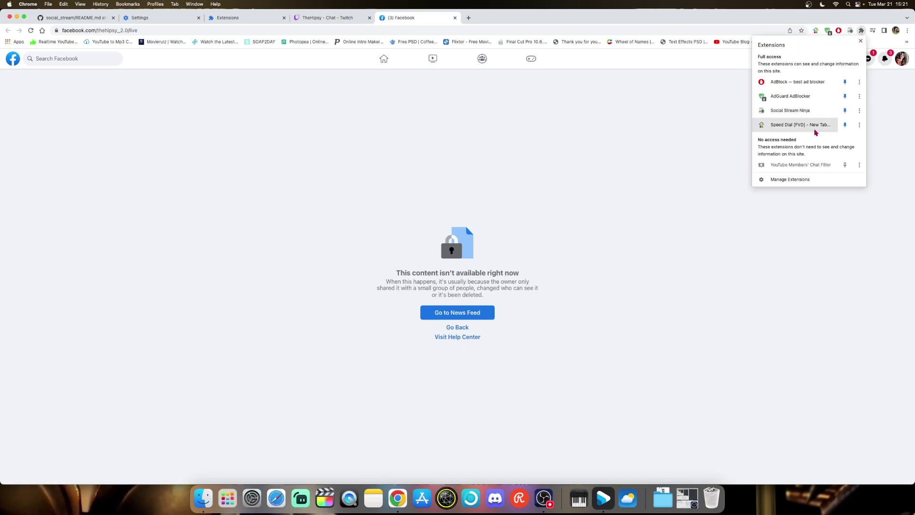
pyautogui.click(790, 110)
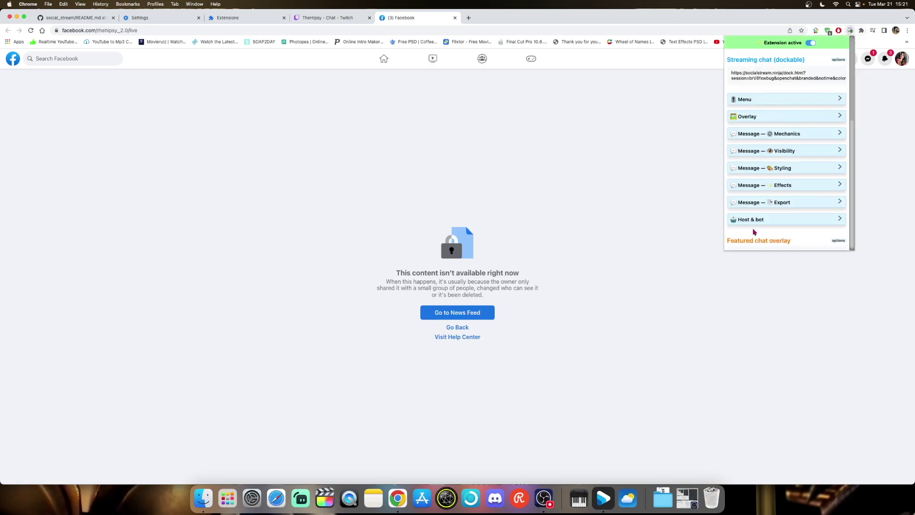
pyautogui.click(770, 100)
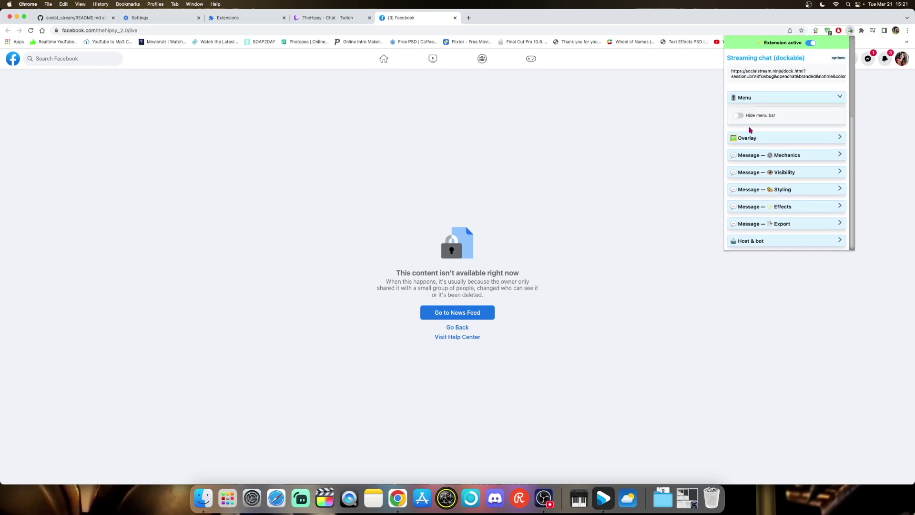
pyautogui.click(772, 140)
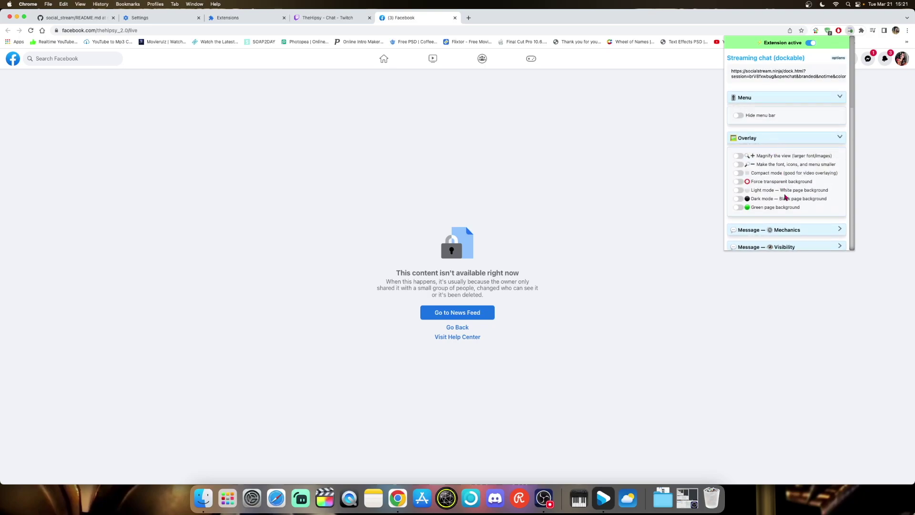
pyautogui.scroll(-2, 786, 180)
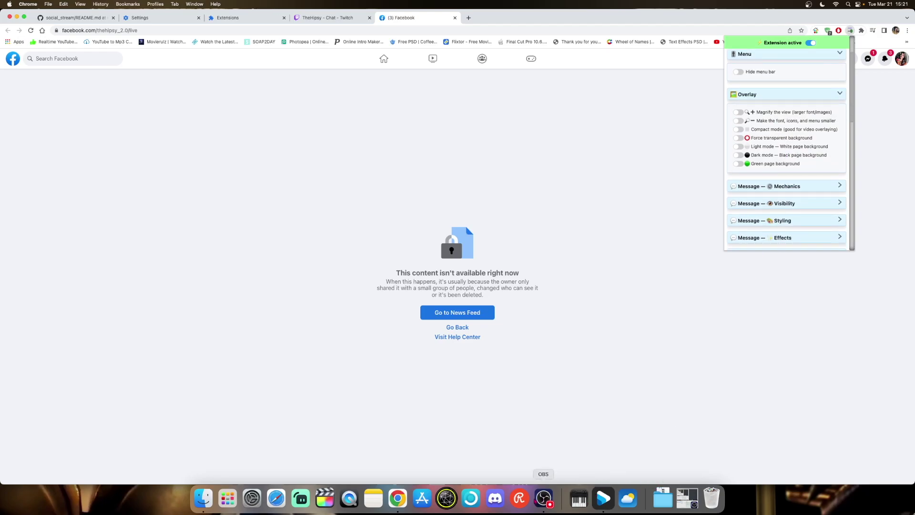
# Step: Switch to OBS, show the Live Chat dock and reveal its message entry field, closing the dock at the end
pyautogui.click(543, 497)
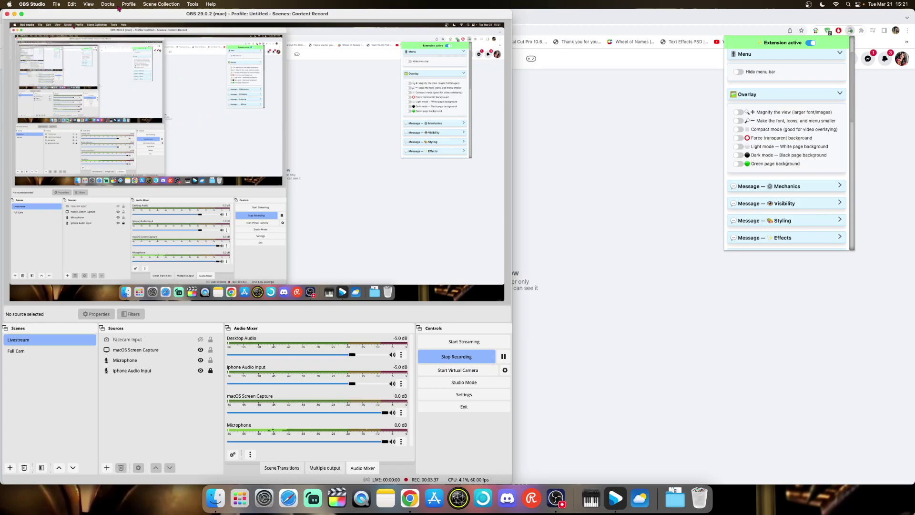
pyautogui.click(95, 5)
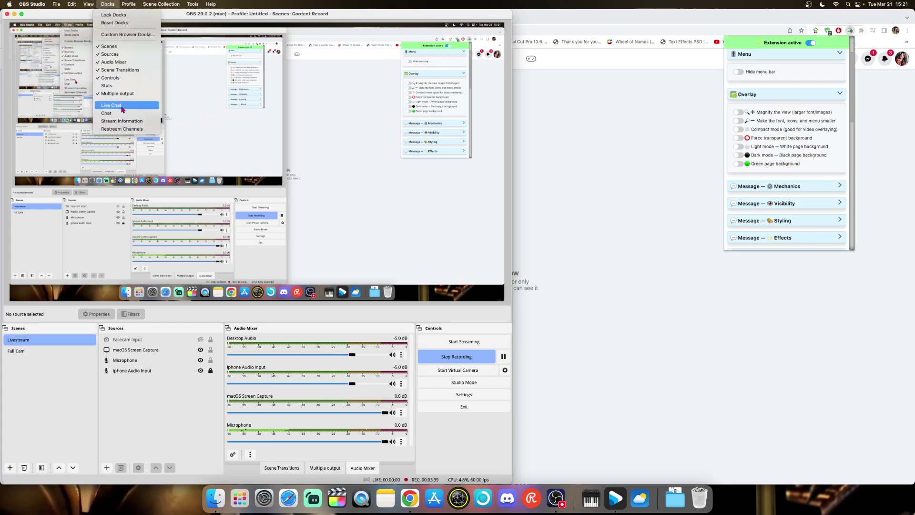
pyautogui.click(123, 110)
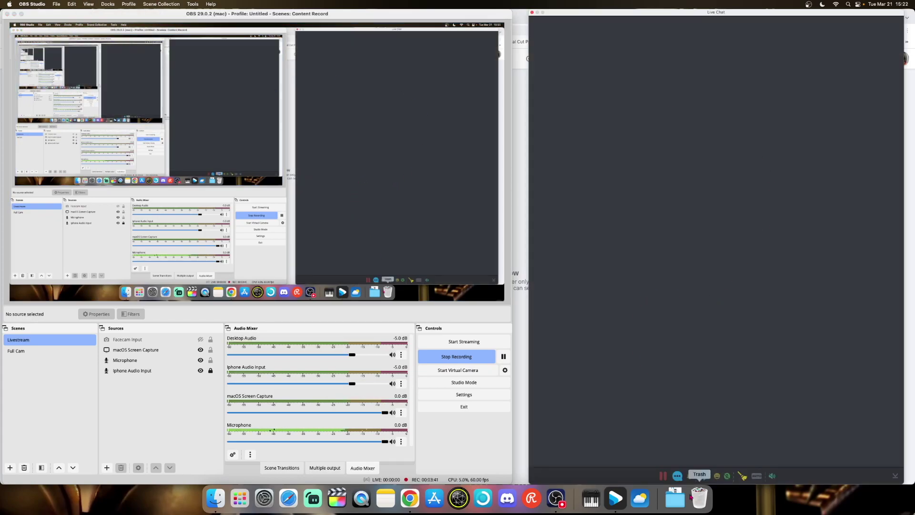
pyautogui.click(677, 476)
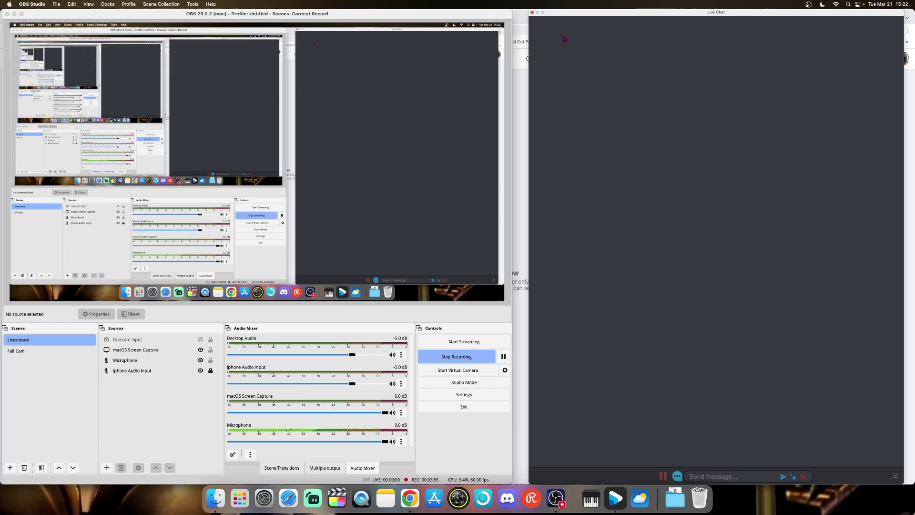
pyautogui.click(532, 13)
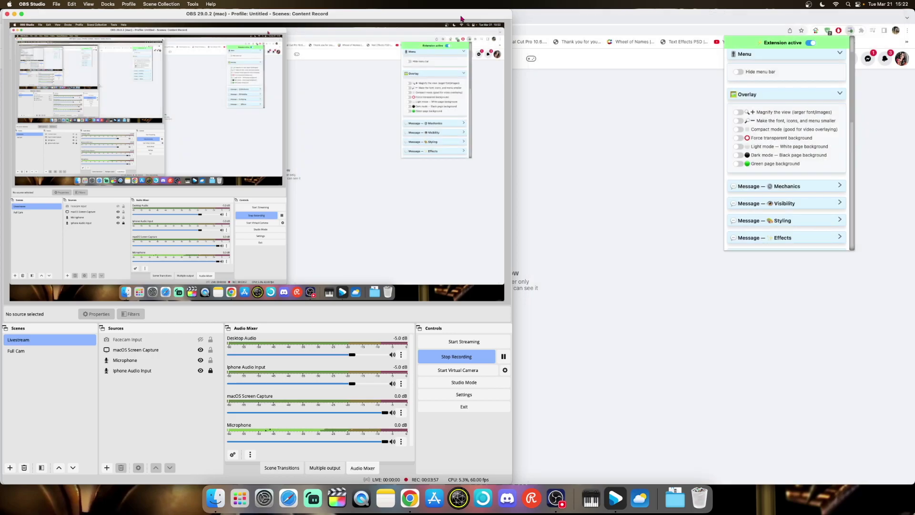
# Step: Switch back to Chrome and view the Twitch pop-out chat and the Facebook live page
pyautogui.click(548, 23)
pyautogui.click(353, 20)
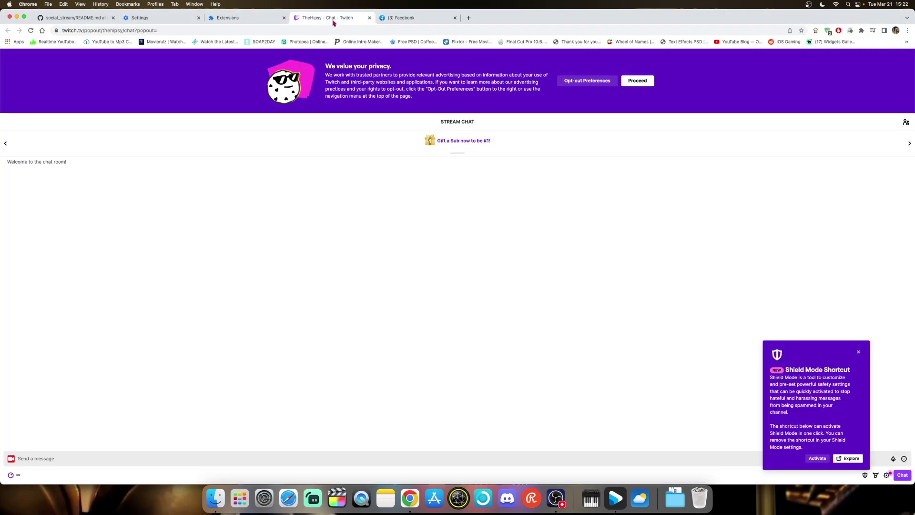
pyautogui.click(411, 21)
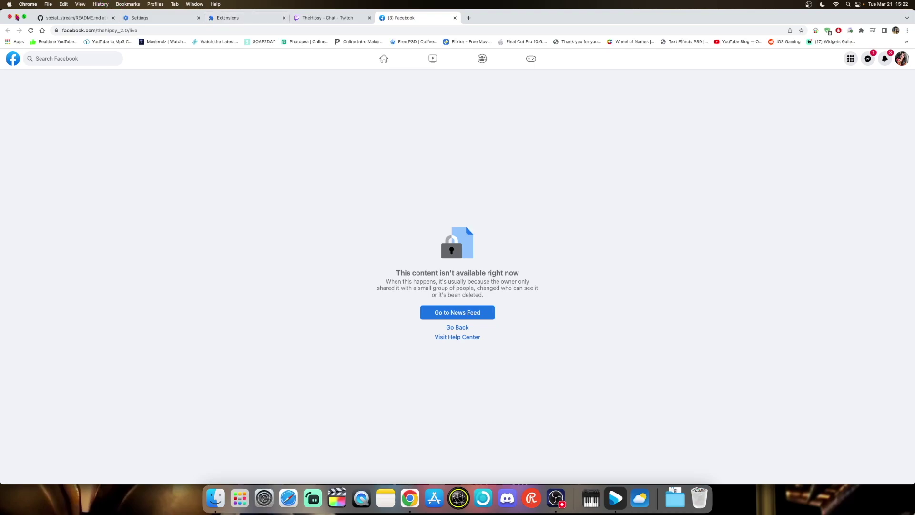